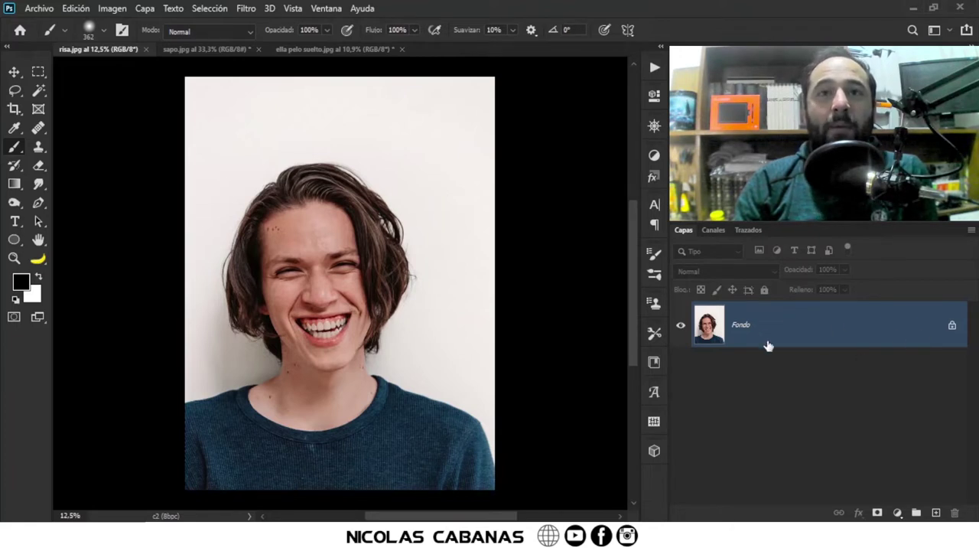
Open Ventana > Propiedades to display the portrait document's canvas settings.
click(953, 328)
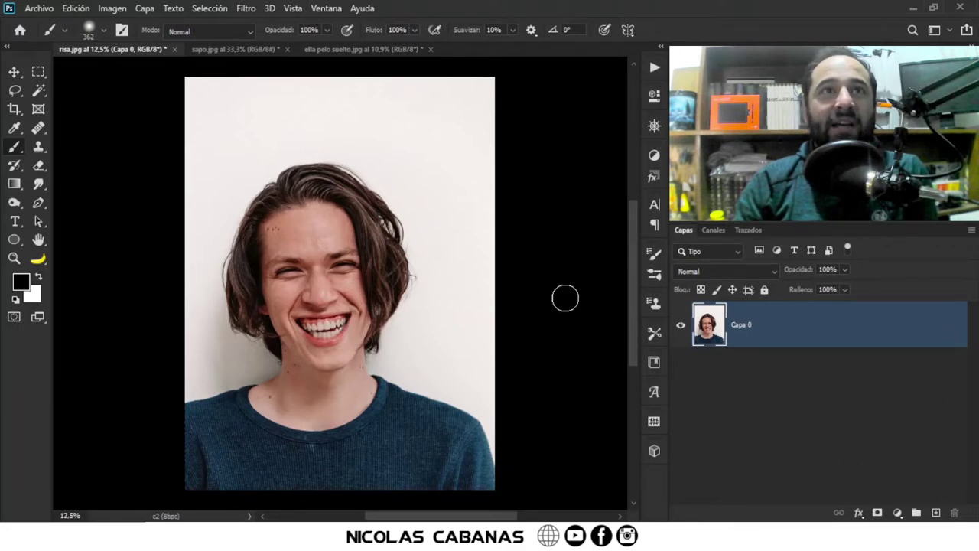
click(328, 10)
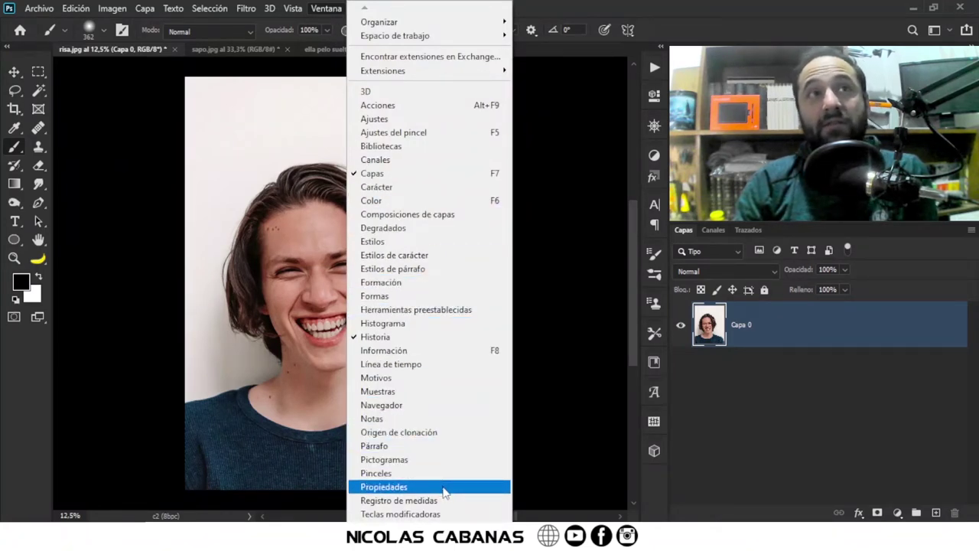
click(321, 8)
click(321, 8)
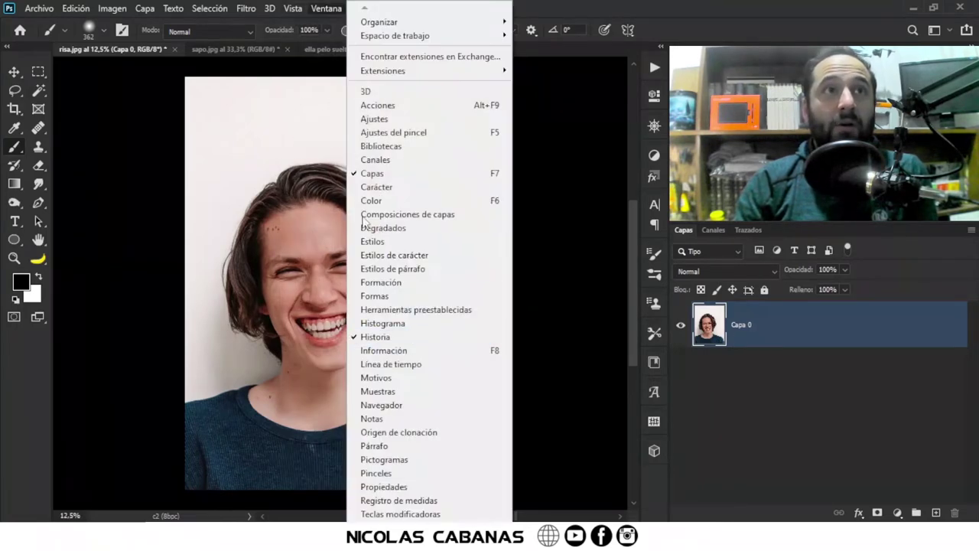
click(453, 488)
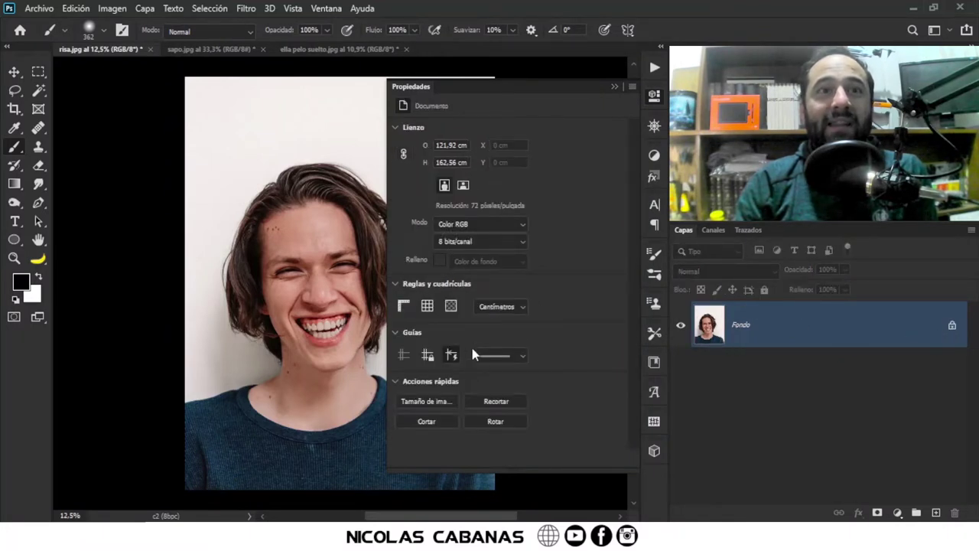
Unlock Fondo into Capa 0, apply Eliminar fondo, and close Properties to view the masked portrait.
click(952, 325)
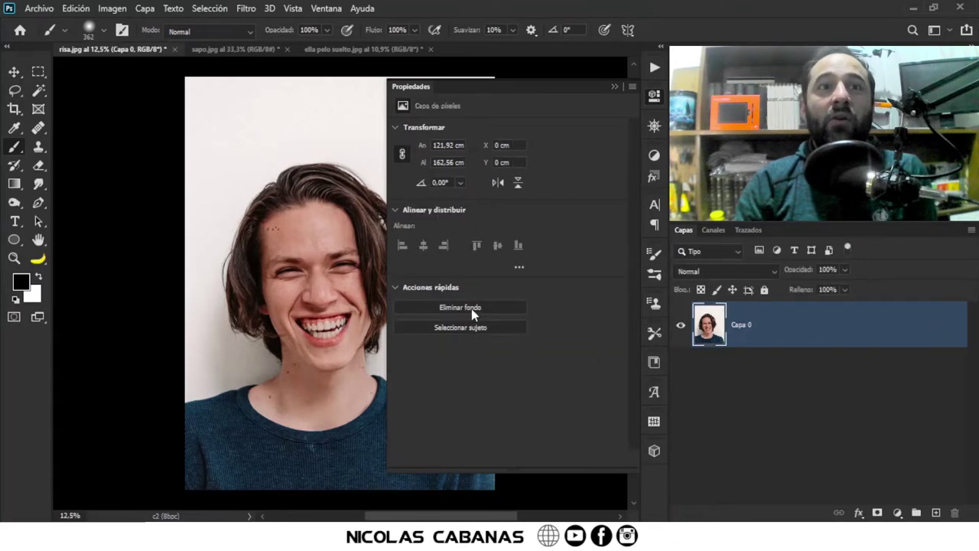
click(471, 308)
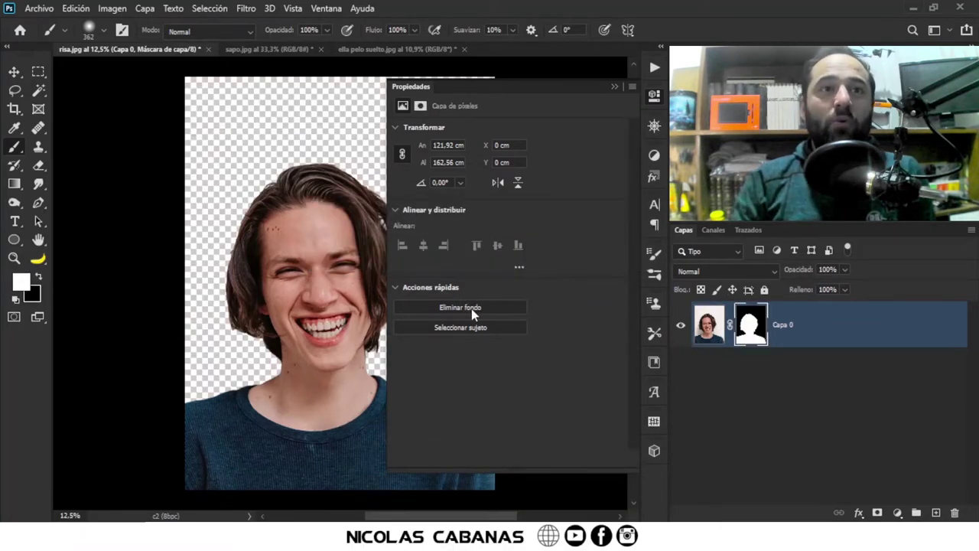
click(612, 85)
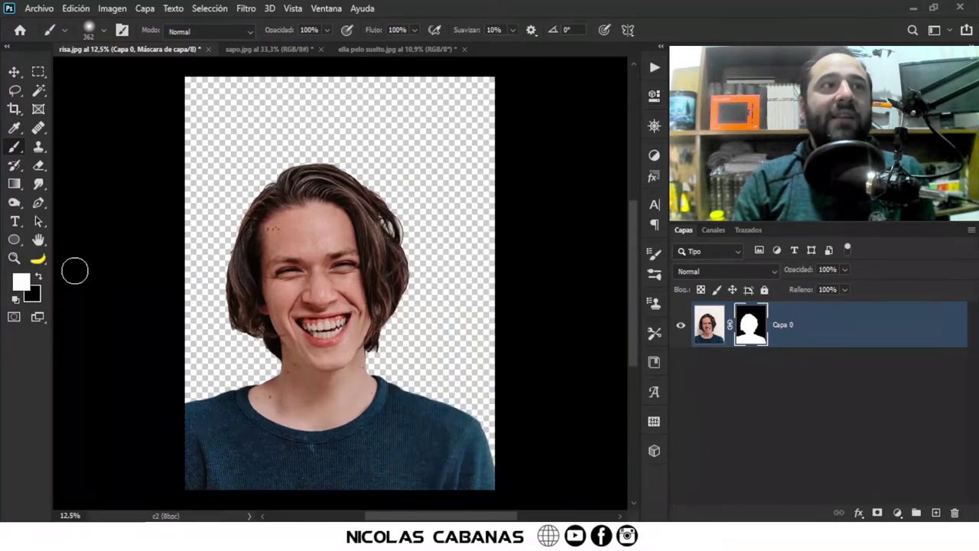
Zoom in to inspect the hair edges, zoom back out, and switch to sapo.jpg.
click(13, 258)
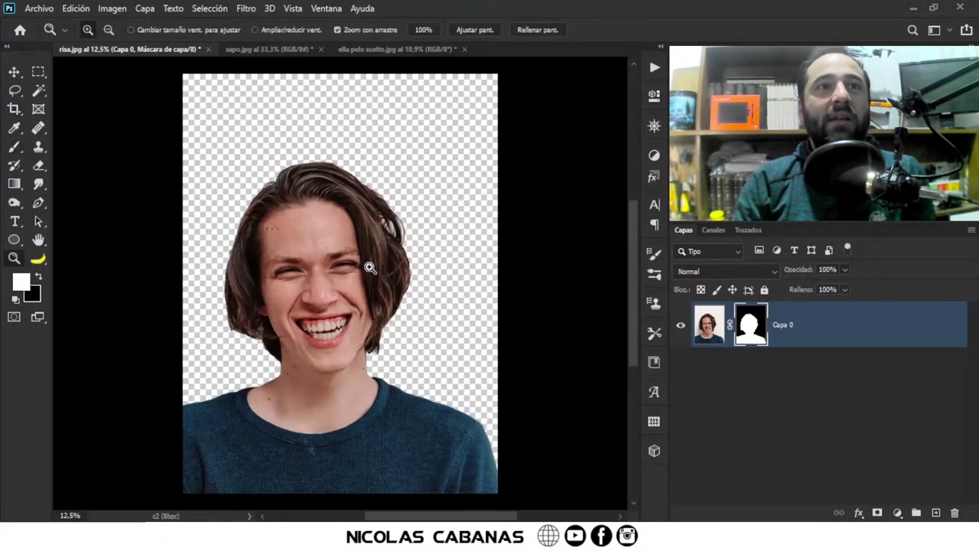
mouse_move(372, 265)
mouse_down()
mouse_move(467, 140)
mouse_move(512, 104)
mouse_up()
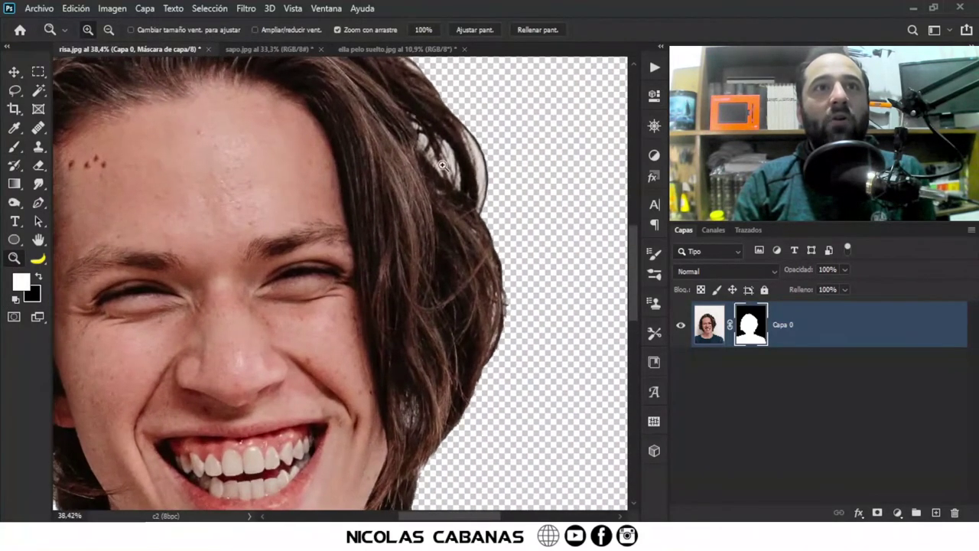
mouse_move(409, 225)
mouse_down()
mouse_move(353, 274)
mouse_move(386, 261)
mouse_up()
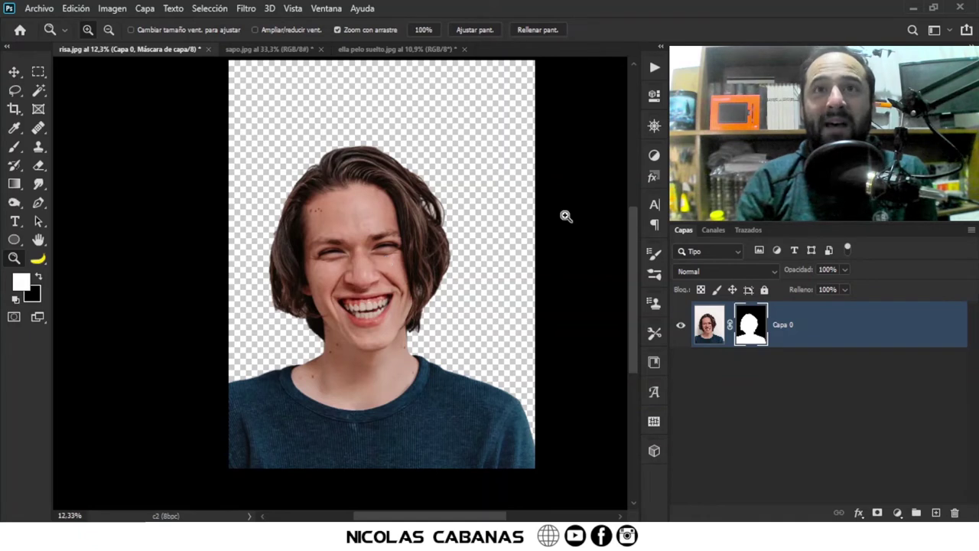
click(271, 49)
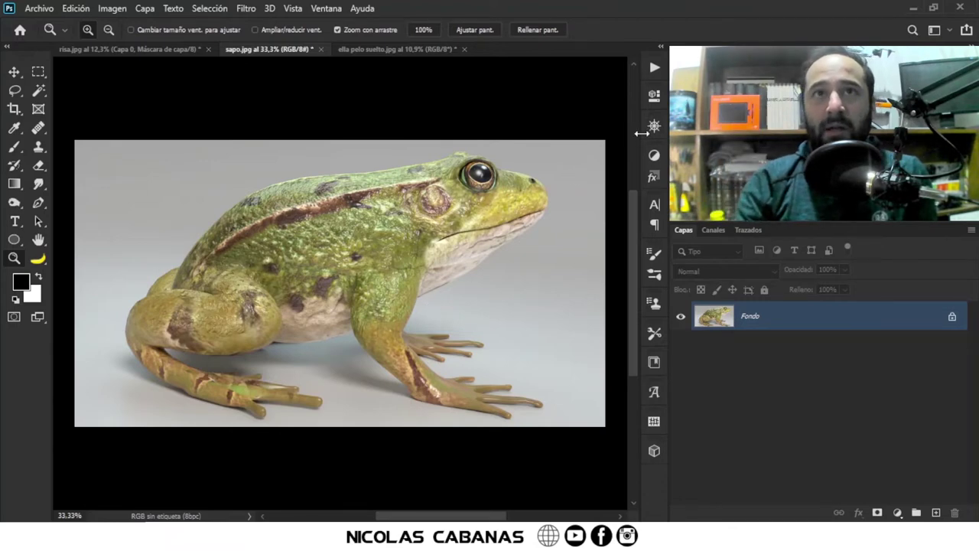
Open the Acciones panel and uncheck Modo de botón to list the action sets.
click(655, 69)
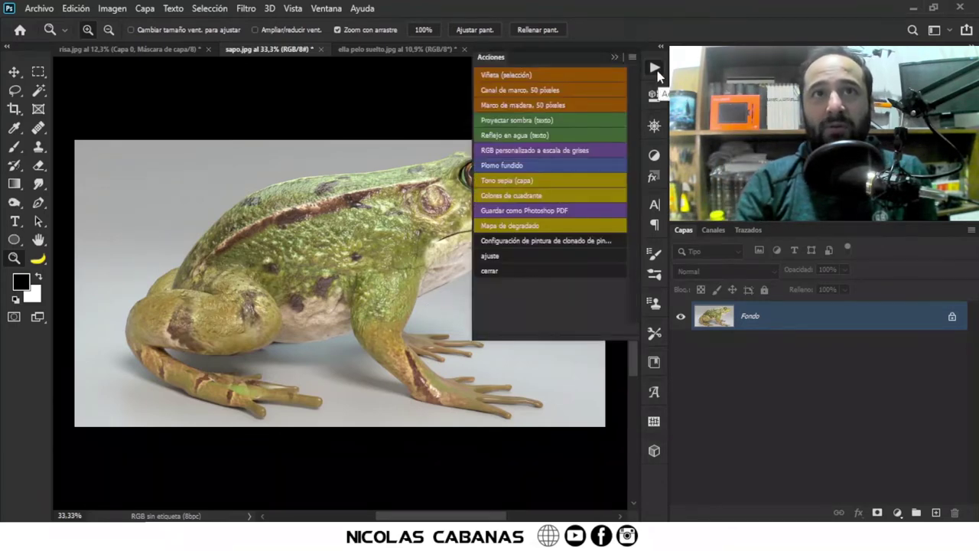
click(335, 9)
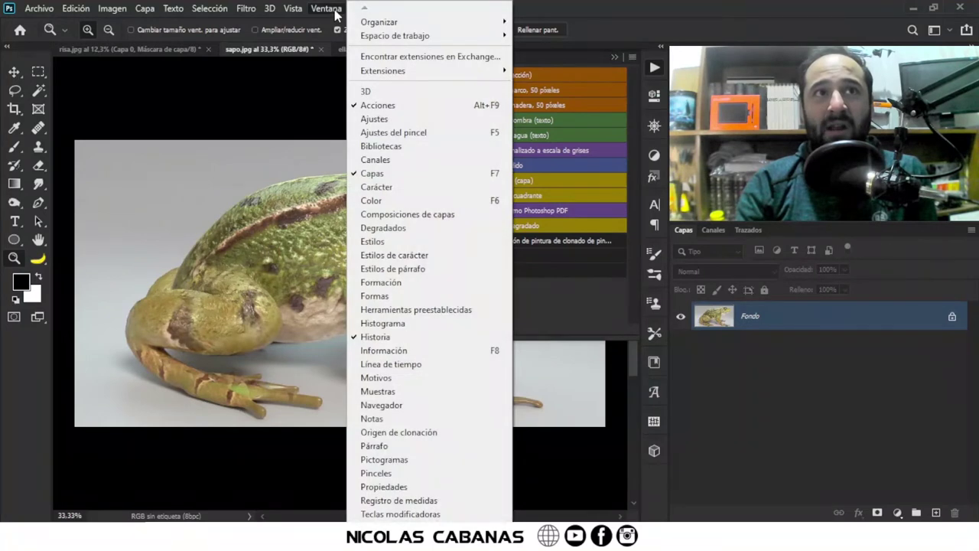
click(613, 16)
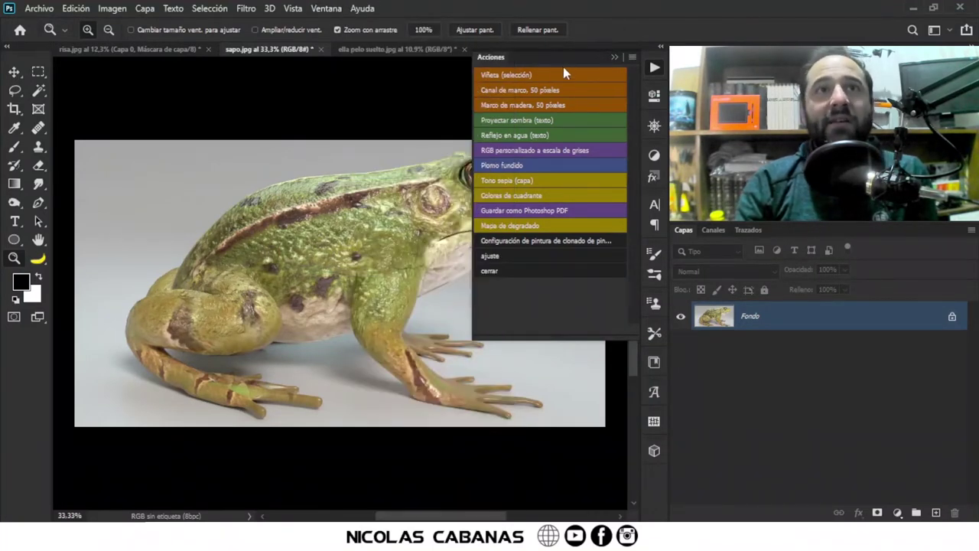
click(632, 58)
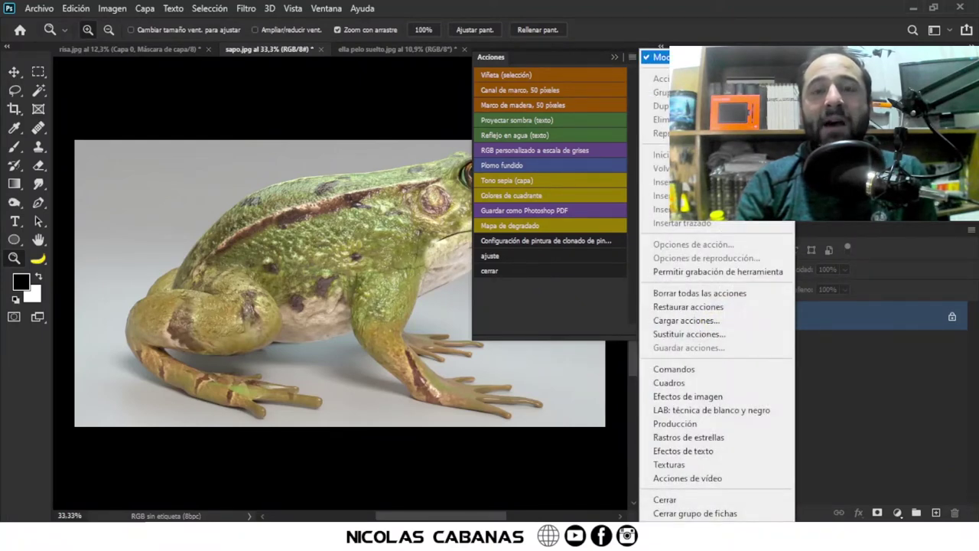
click(656, 56)
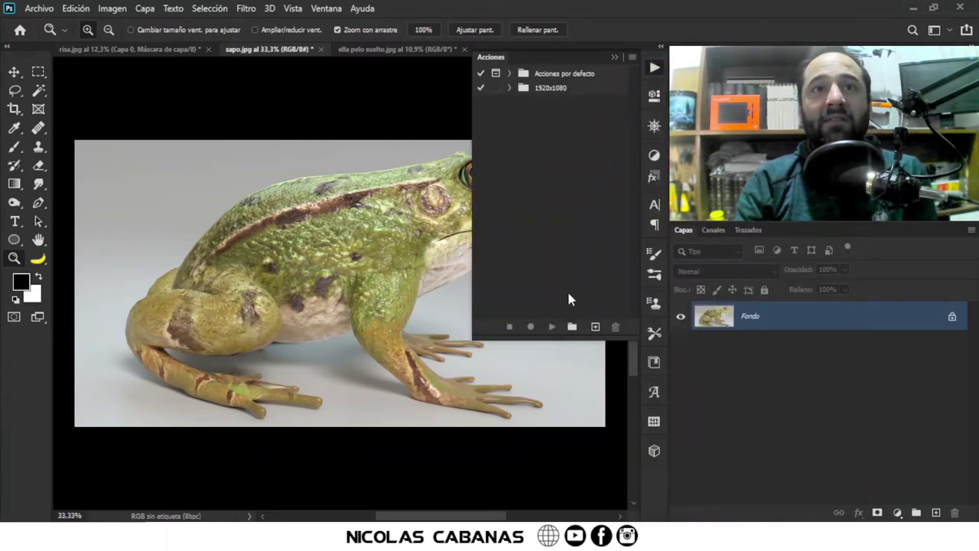
Create set Conjunto 1 with a new action 'quitar fondo' and start recording it.
click(572, 327)
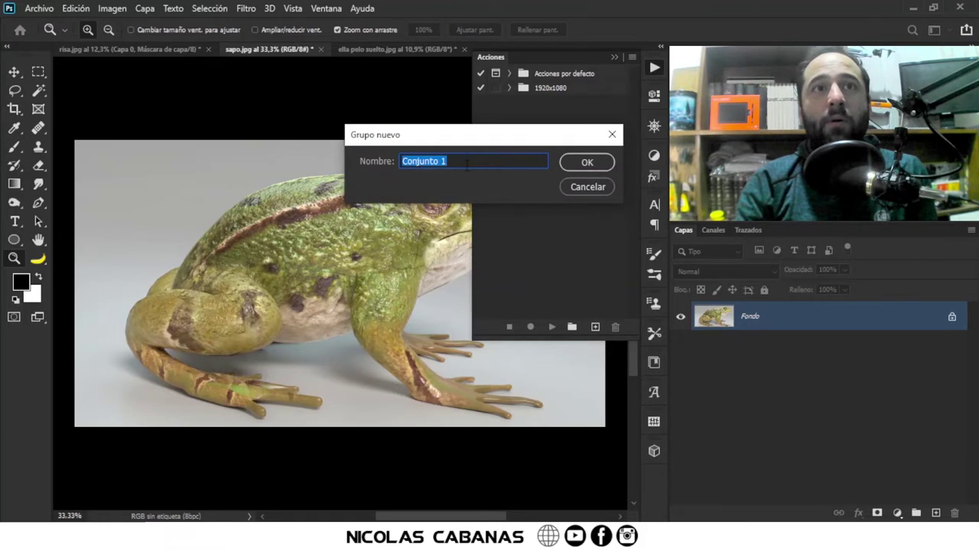
click(586, 164)
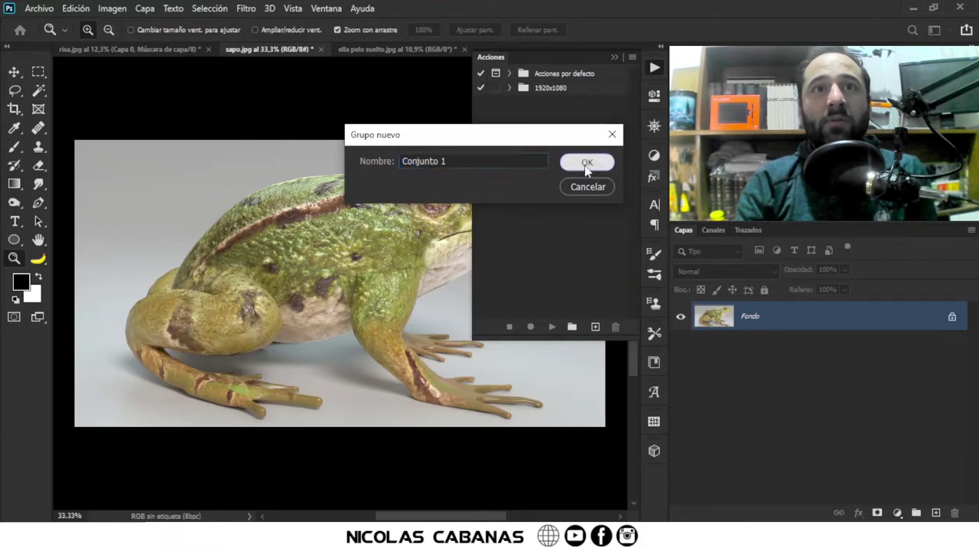
click(595, 327)
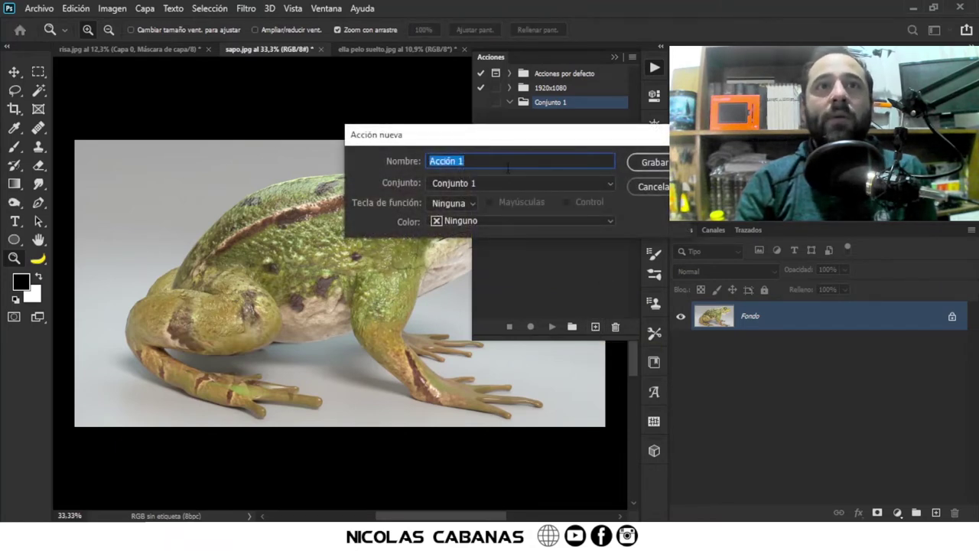
drag(502, 164, 419, 163)
text(c)
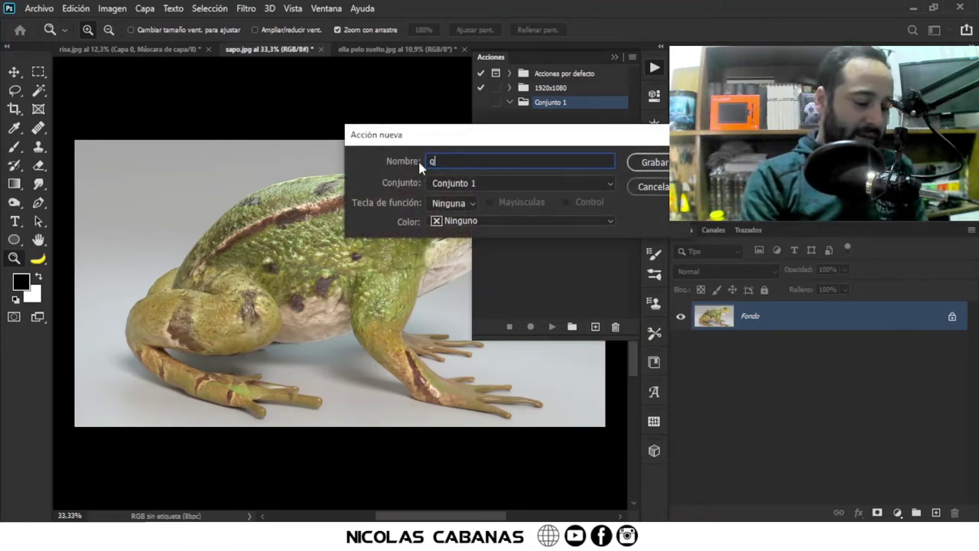
text(uitar fond)
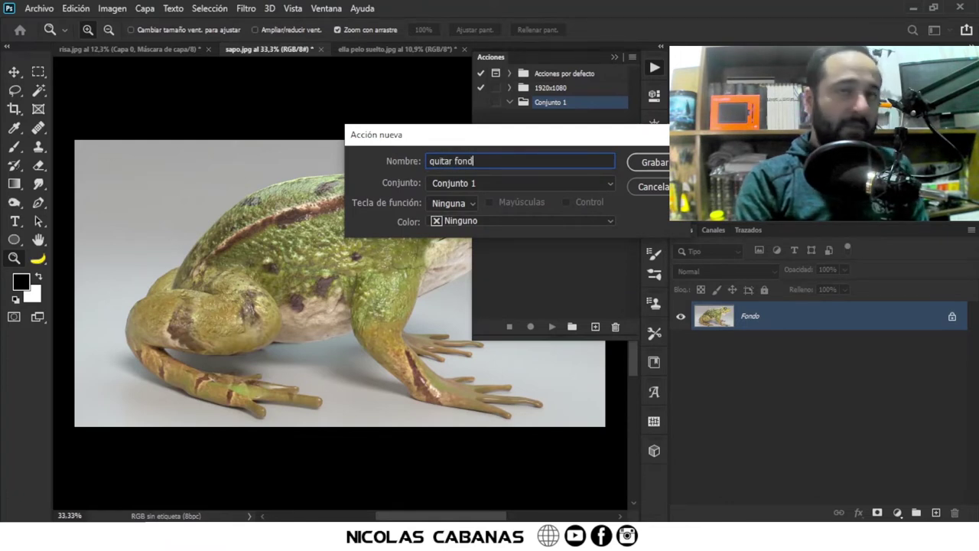
text(o)
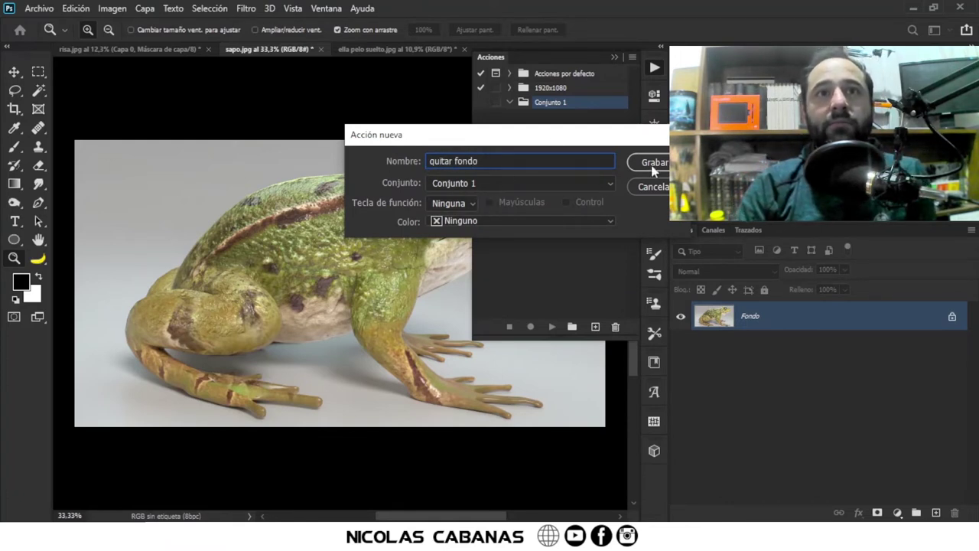
drag(489, 137, 348, 135)
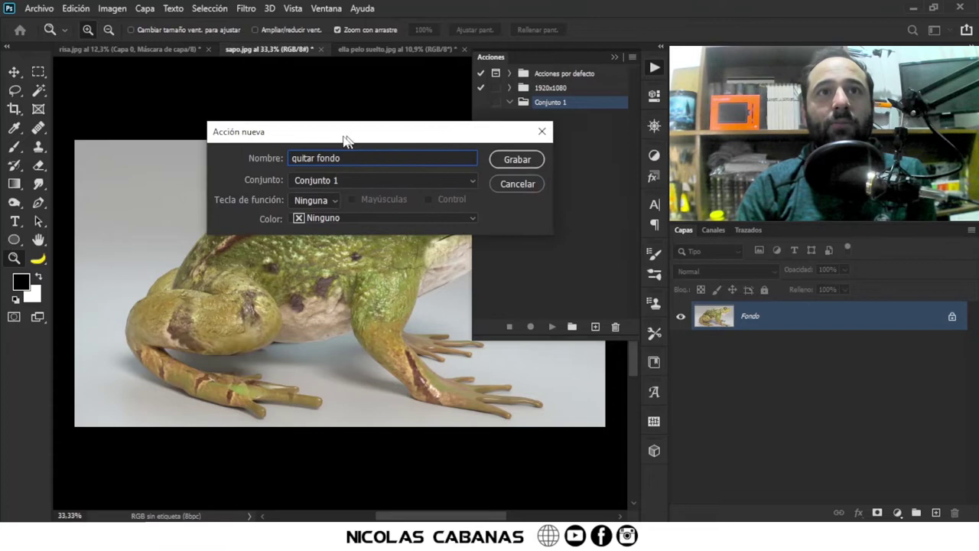
click(341, 181)
click(328, 221)
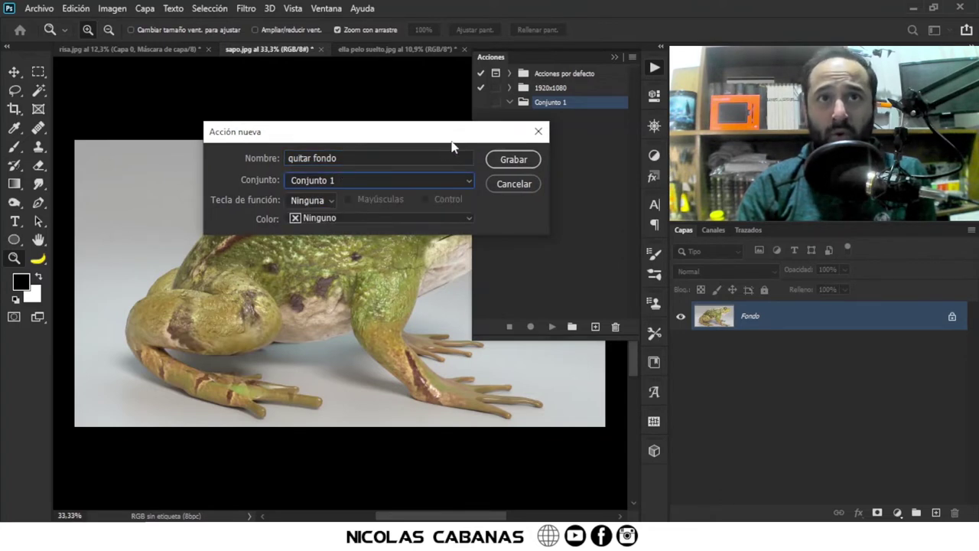
click(503, 160)
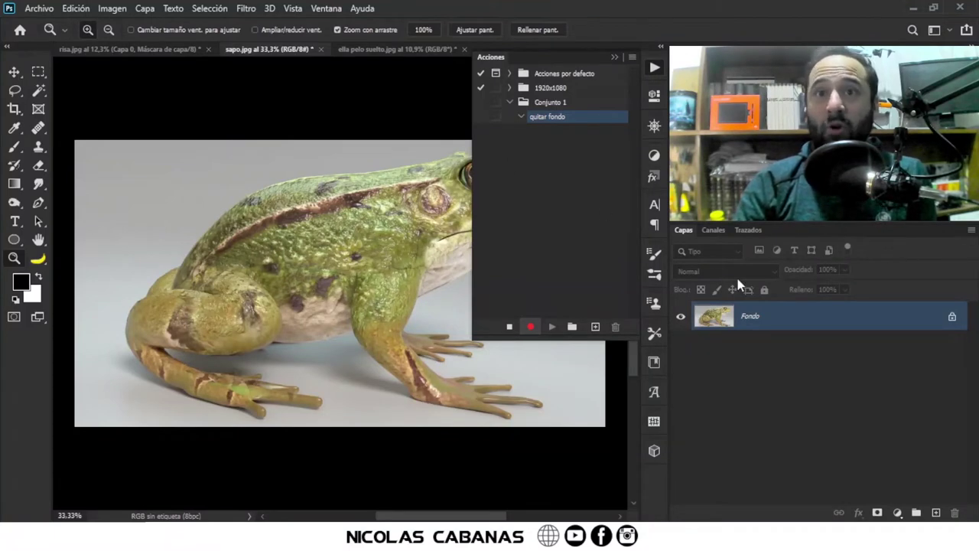
Unlock the frog's Fondo layer and apply Eliminar fondo from the Propiedades panel.
click(951, 317)
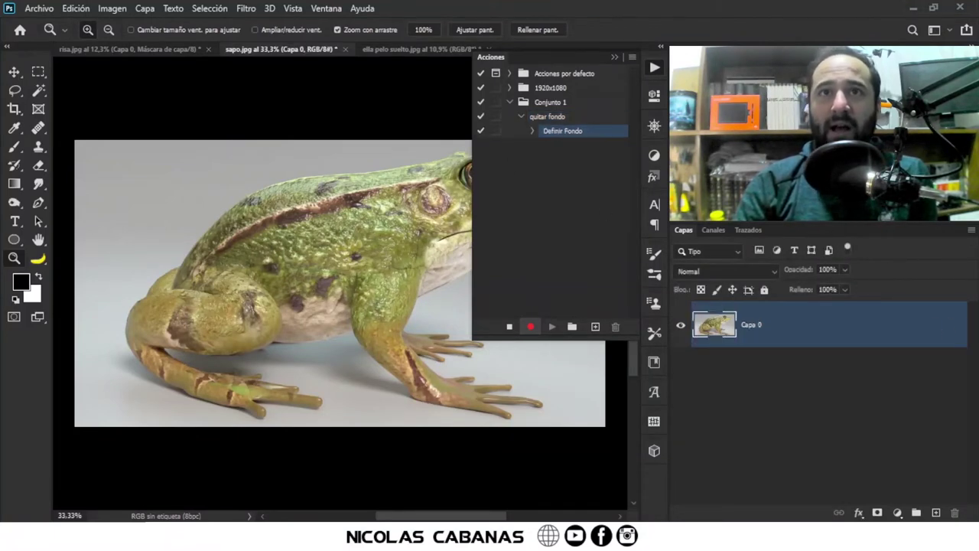
click(618, 57)
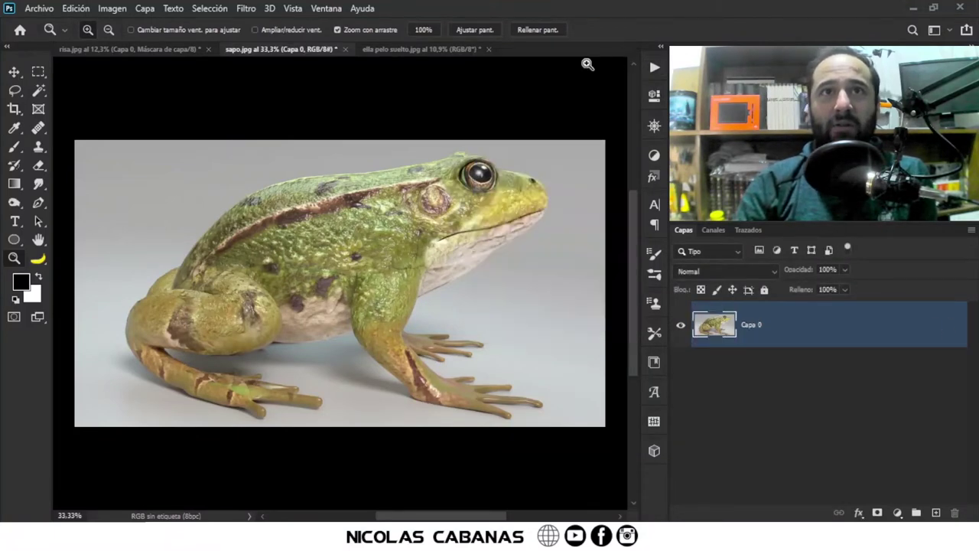
click(655, 96)
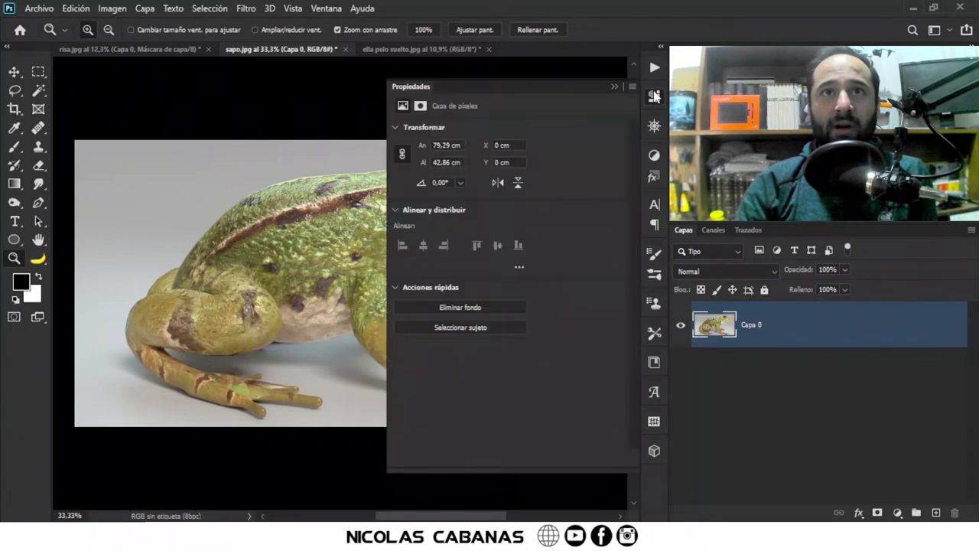
click(492, 307)
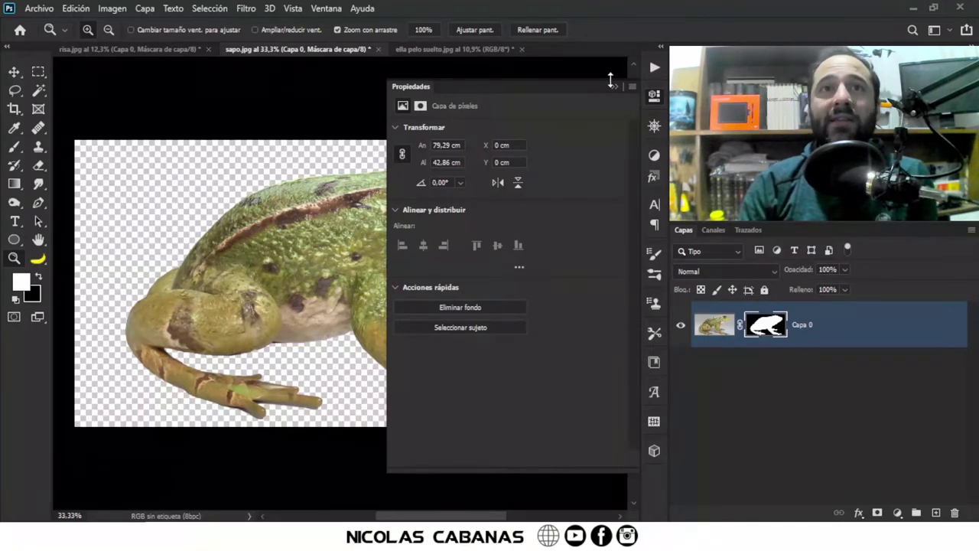
click(614, 87)
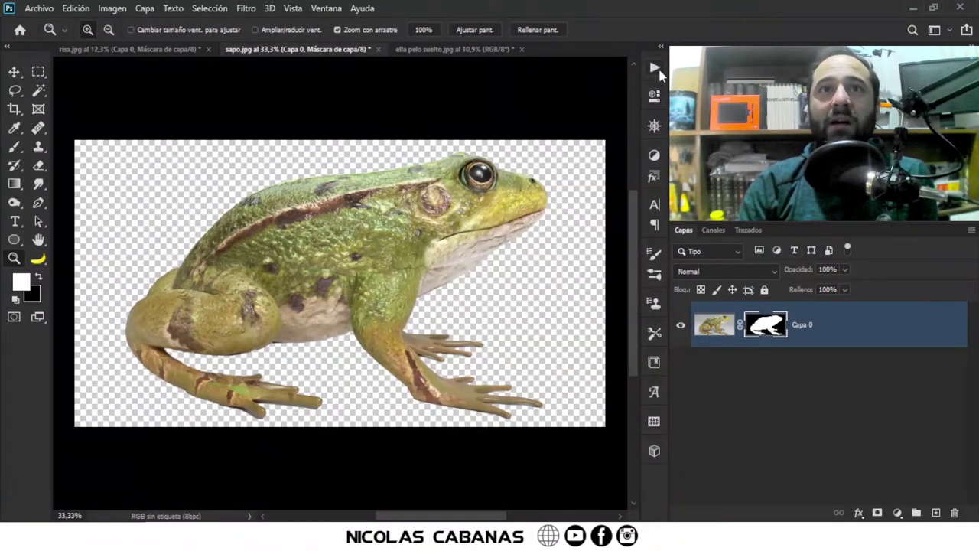
Stop recording quitar fondo and collapse the Conjunto 1 set in Acciones.
click(655, 68)
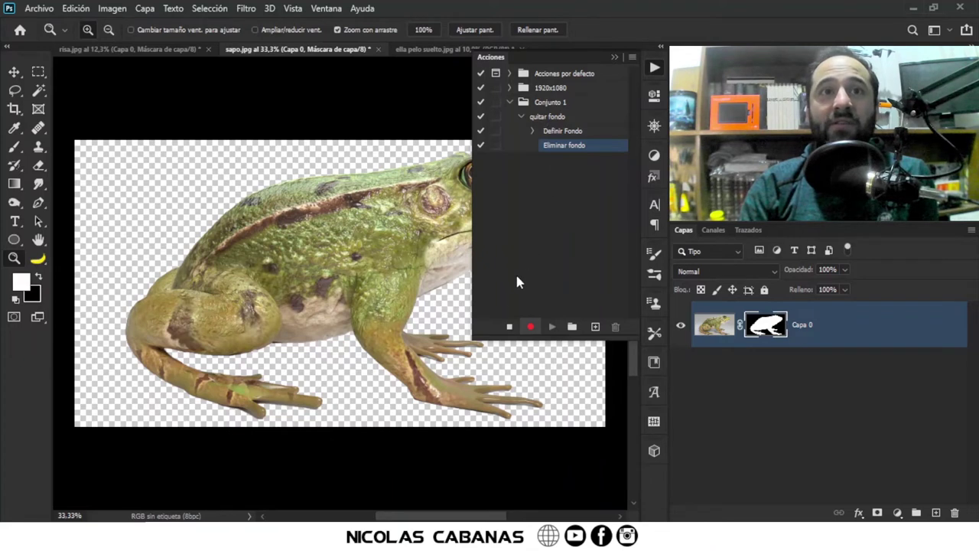
click(511, 327)
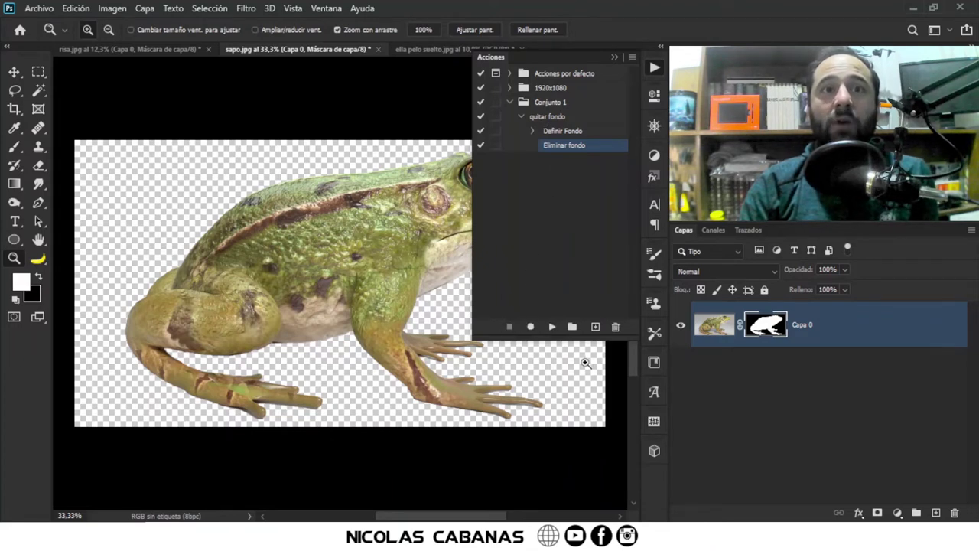
click(509, 102)
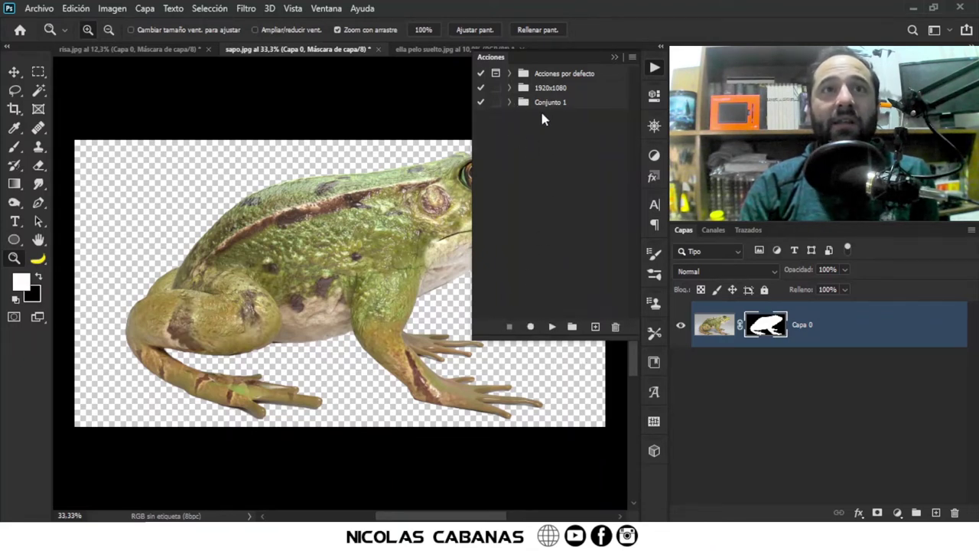
Turn on Modo de botón for Acciones, float the panel, then dock it back in the right column.
click(630, 57)
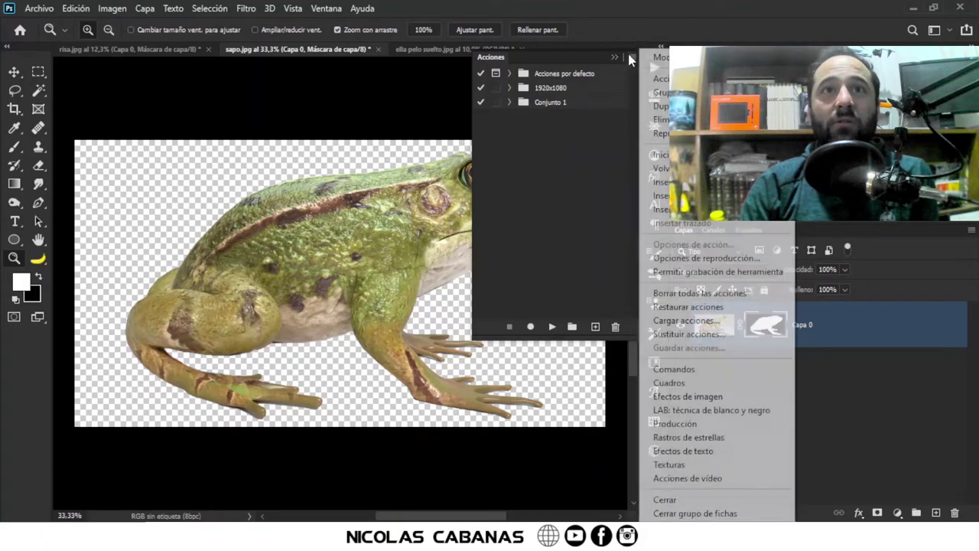
click(650, 58)
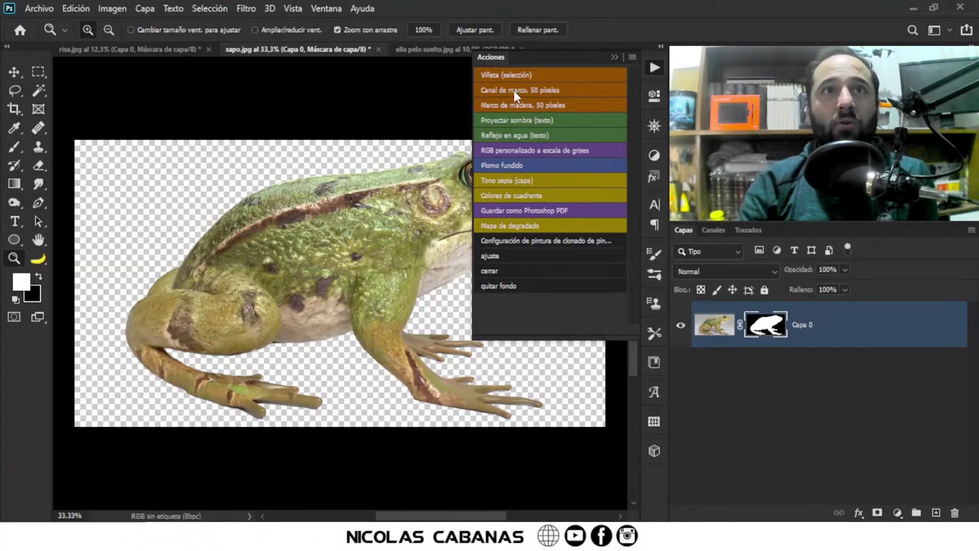
mouse_move(529, 50)
mouse_down()
mouse_move(295, 85)
mouse_move(176, 84)
mouse_up()
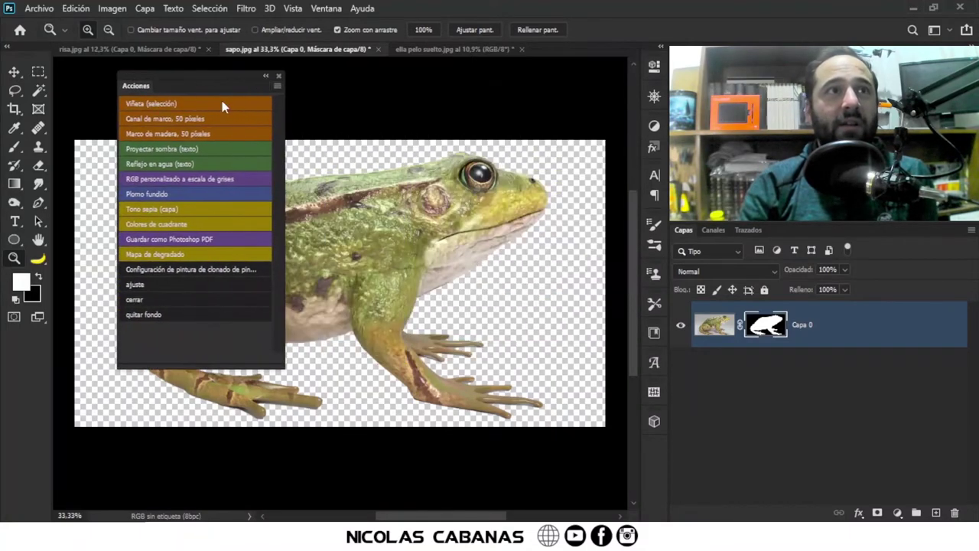
click(280, 91)
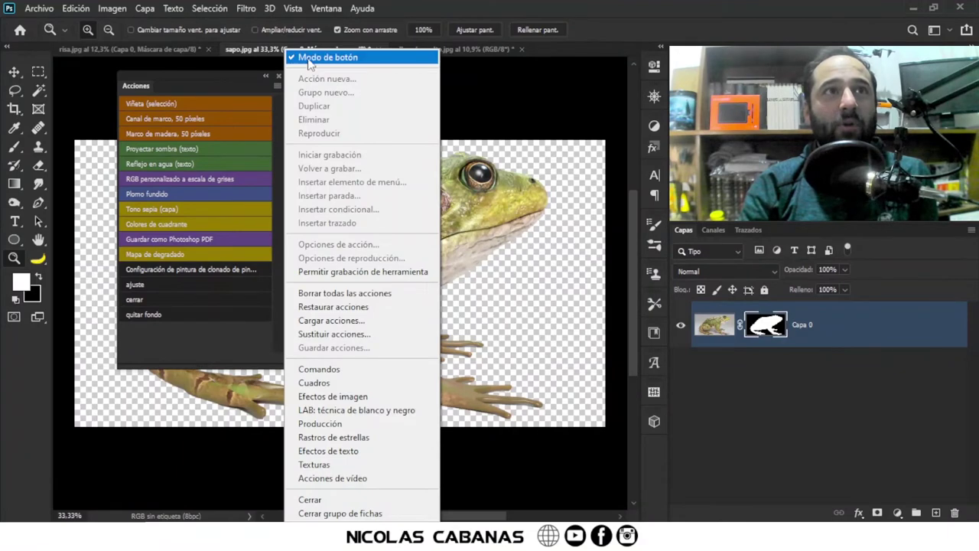
click(309, 60)
click(278, 87)
click(327, 58)
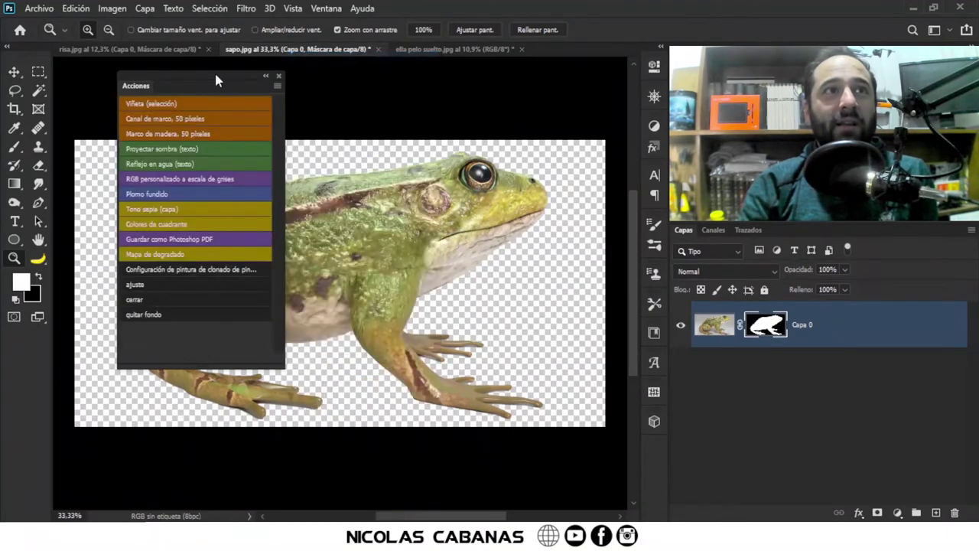
mouse_move(214, 77)
mouse_down()
mouse_move(513, 92)
mouse_move(644, 77)
mouse_up()
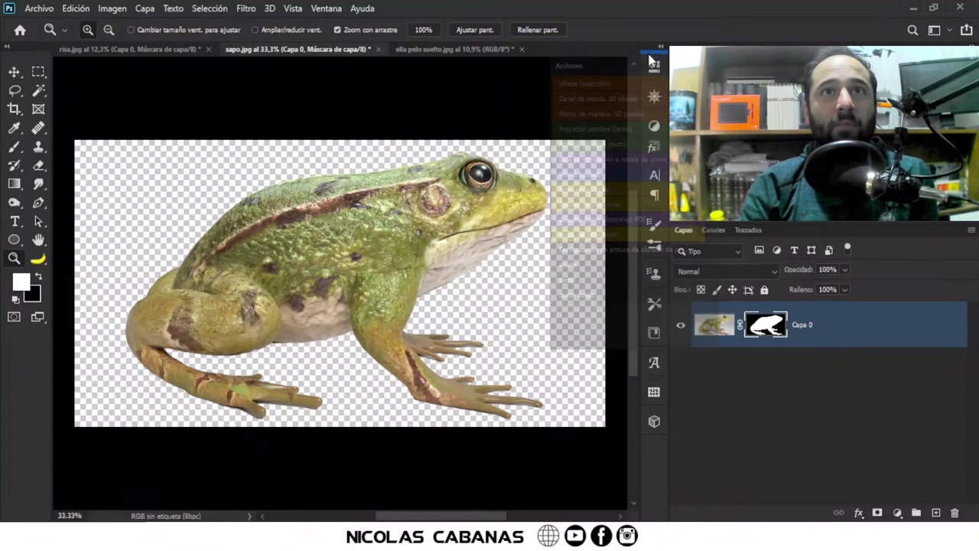
drag(643, 77, 652, 63)
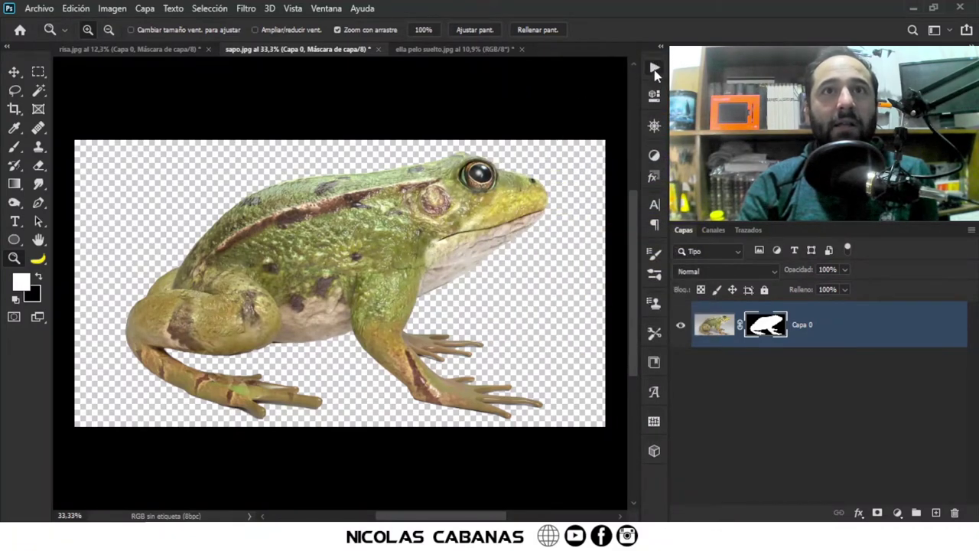
Undo back to the original frog Fondo layer, then run the quitar fondo button to re-mask it.
click(655, 71)
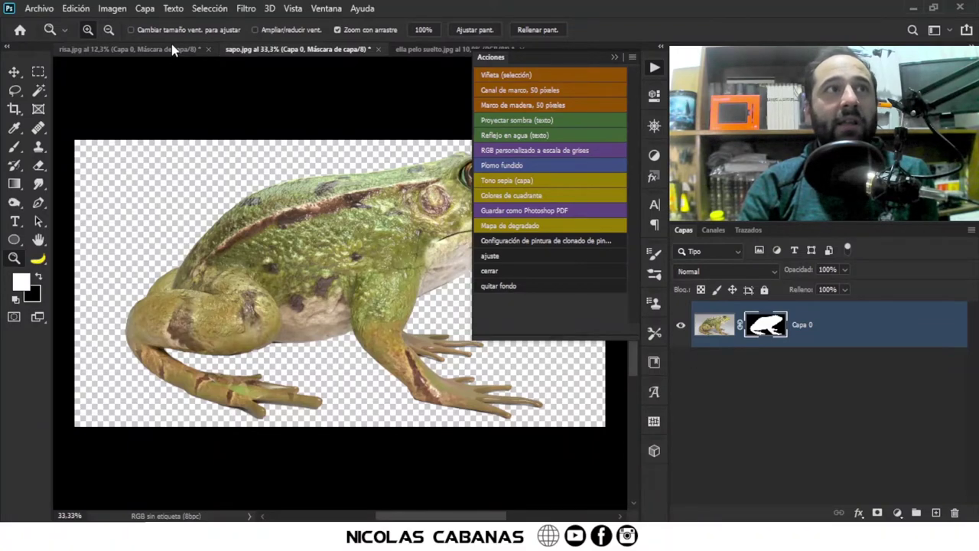
click(75, 8)
click(107, 23)
click(81, 9)
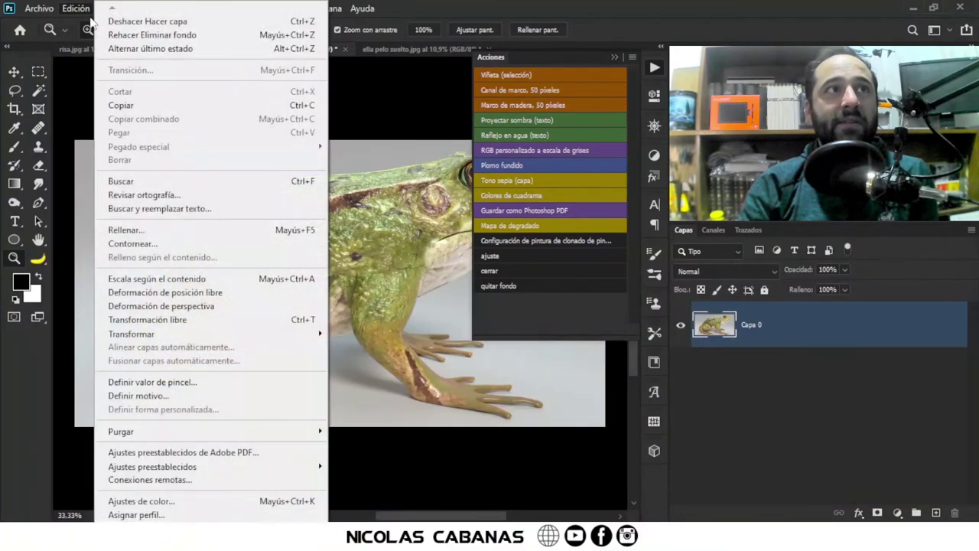
click(127, 21)
click(80, 8)
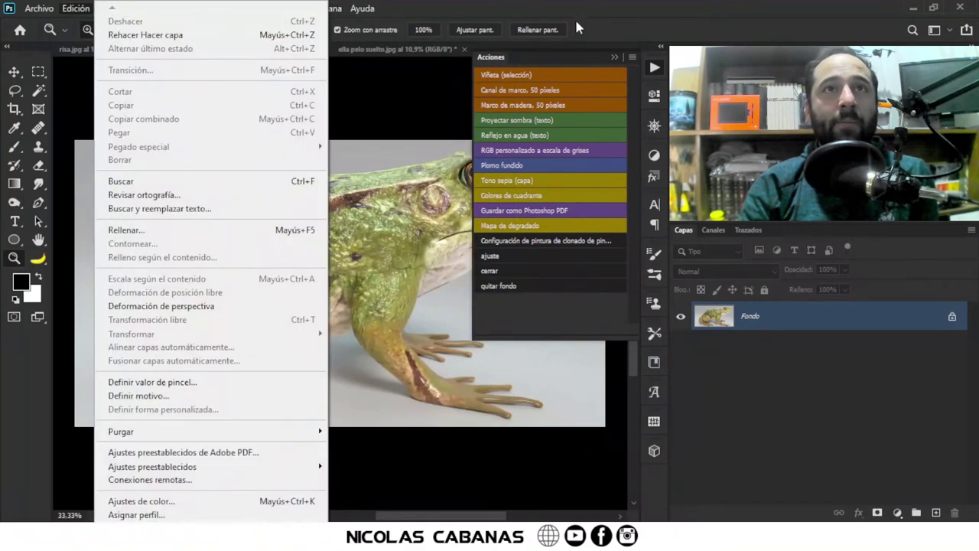
click(590, 8)
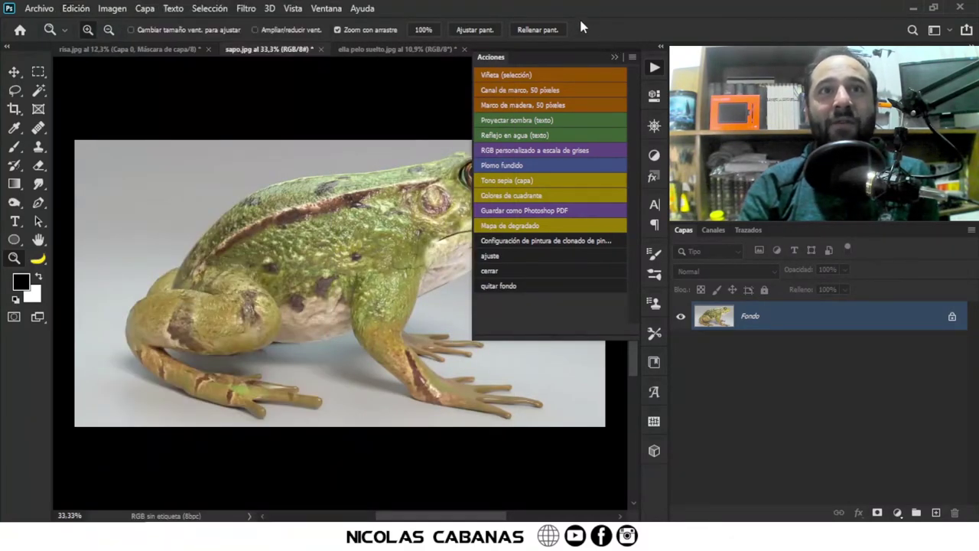
click(511, 287)
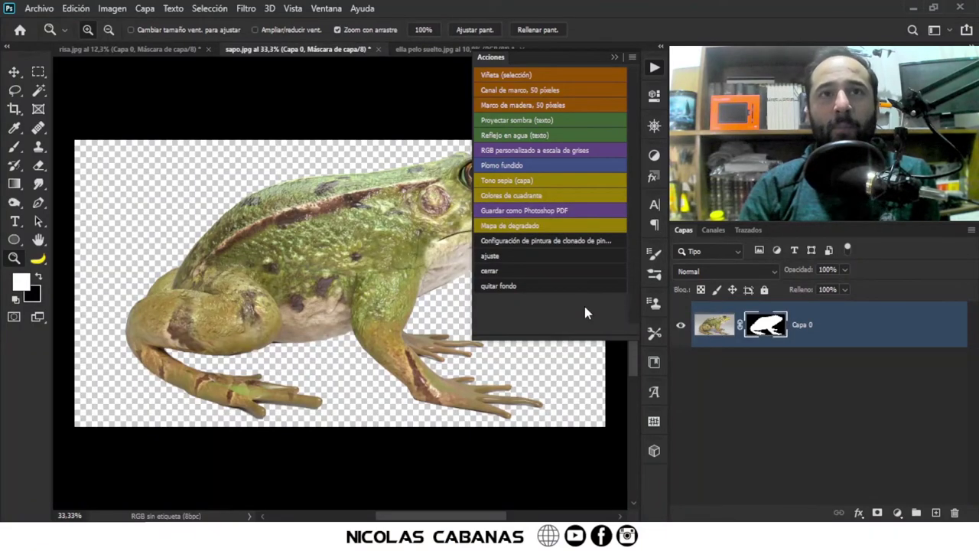
click(617, 56)
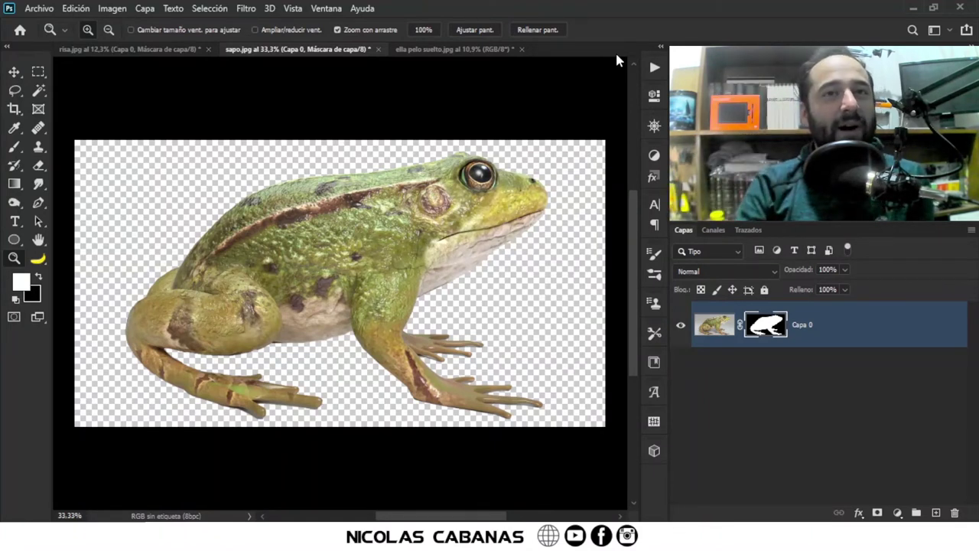
Run quitar fondo on ella pelo suelto.jpg and zoom in to check the hair edges.
click(453, 49)
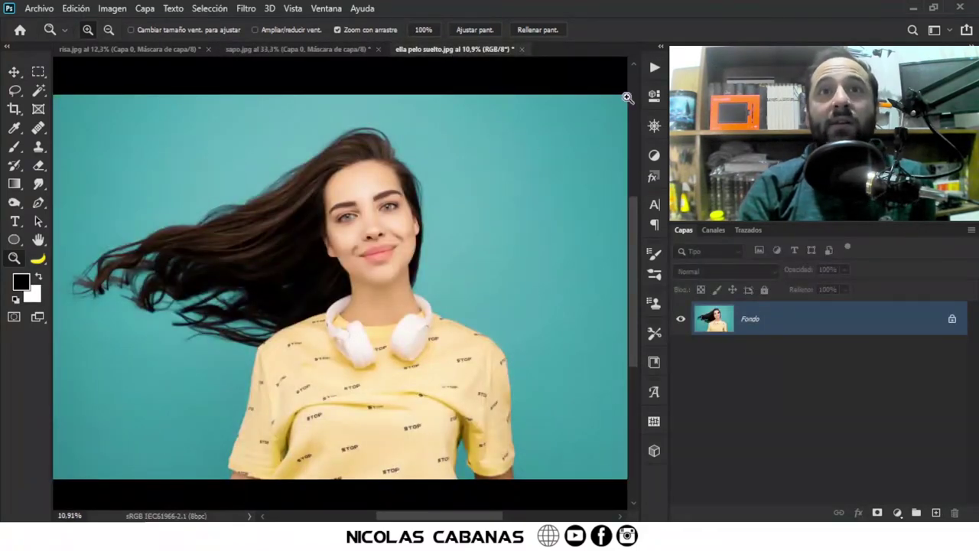
click(654, 67)
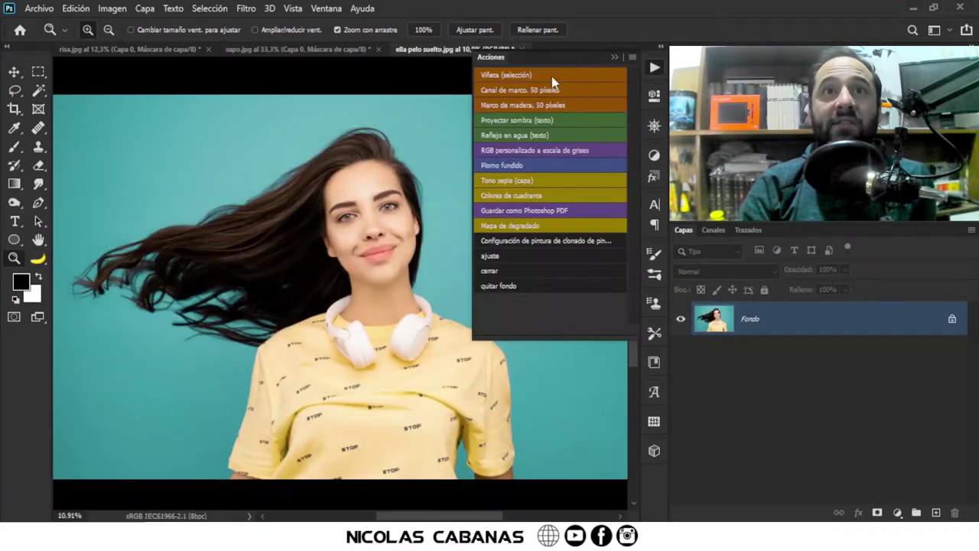
click(533, 287)
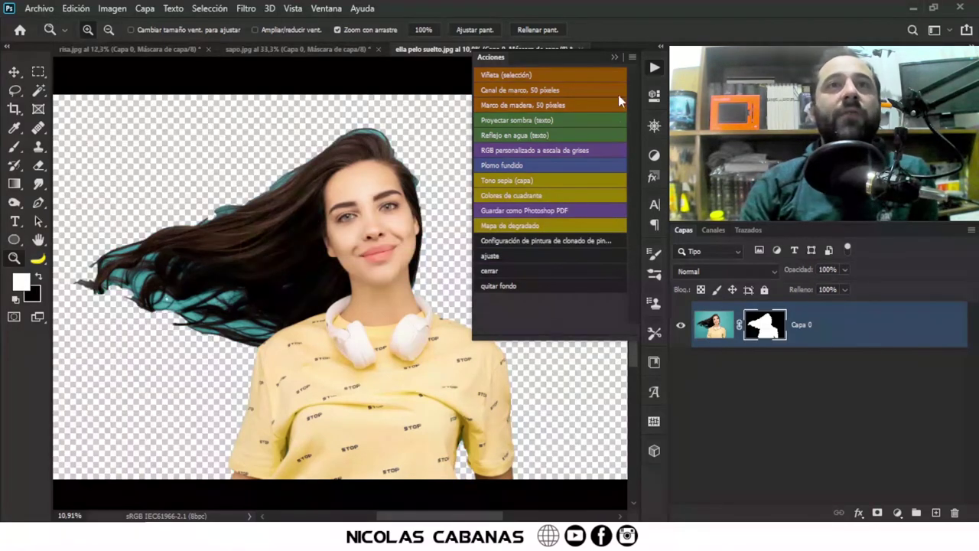
click(614, 57)
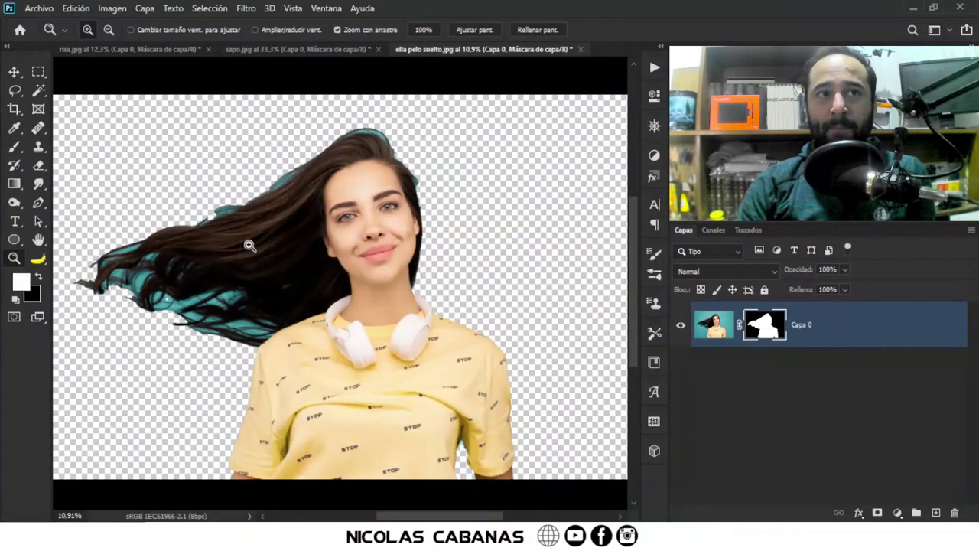
drag(257, 238, 326, 254)
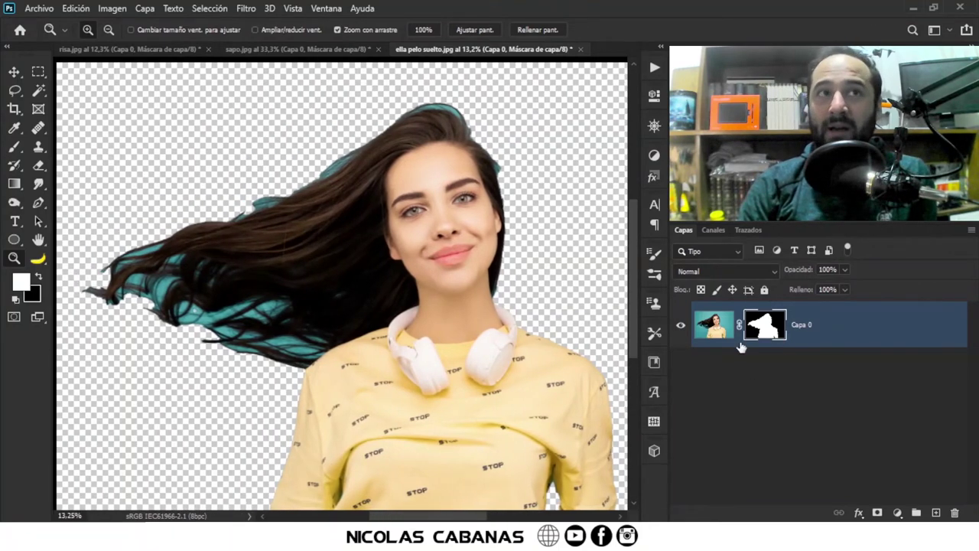
Paint the Refine Edge Brush along the woman's flowing hair in Select and Mask, then apply.
click(208, 9)
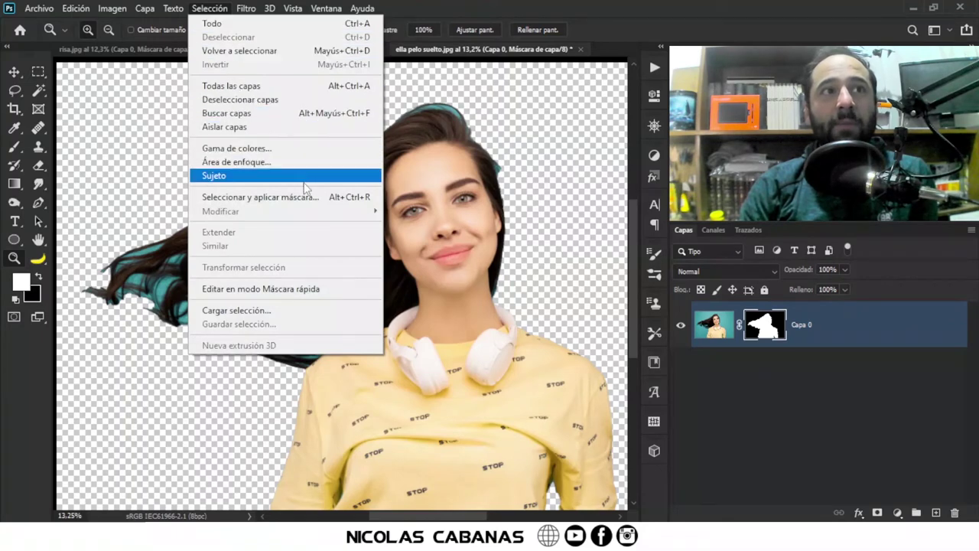
click(344, 198)
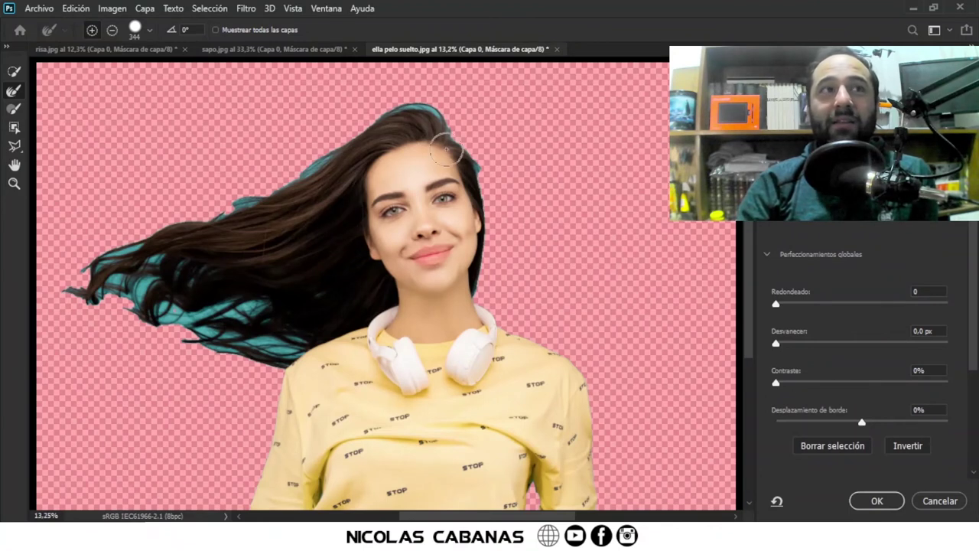
click(13, 94)
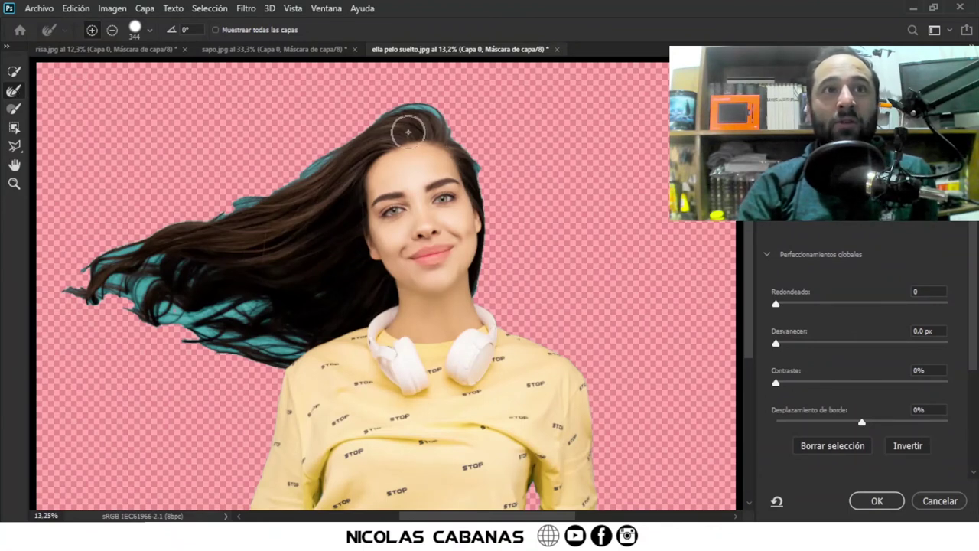
mouse_move(487, 165)
mouse_down()
mouse_move(310, 173)
mouse_move(164, 230)
mouse_move(105, 273)
mouse_move(114, 291)
mouse_move(149, 263)
mouse_move(131, 300)
mouse_move(194, 318)
mouse_move(258, 315)
mouse_move(273, 339)
mouse_move(208, 354)
mouse_up()
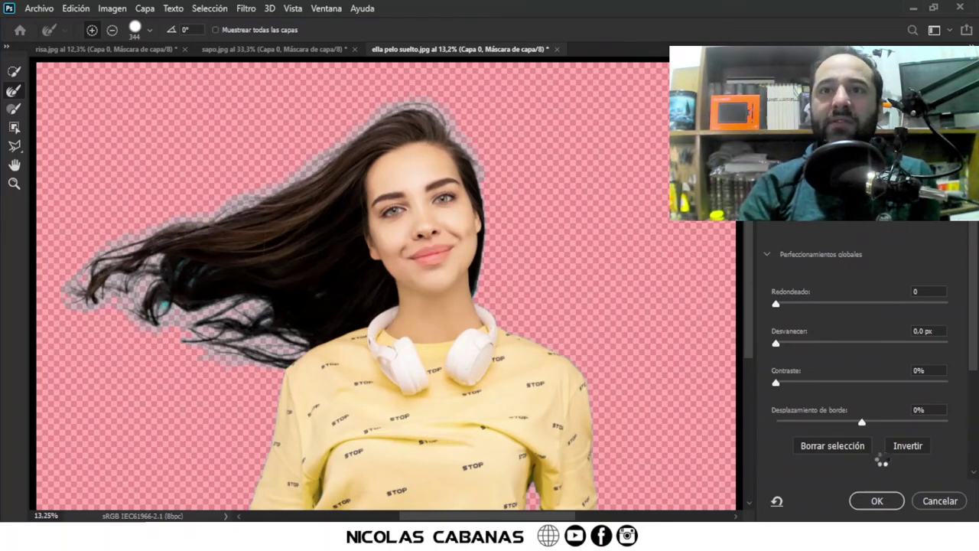
click(876, 500)
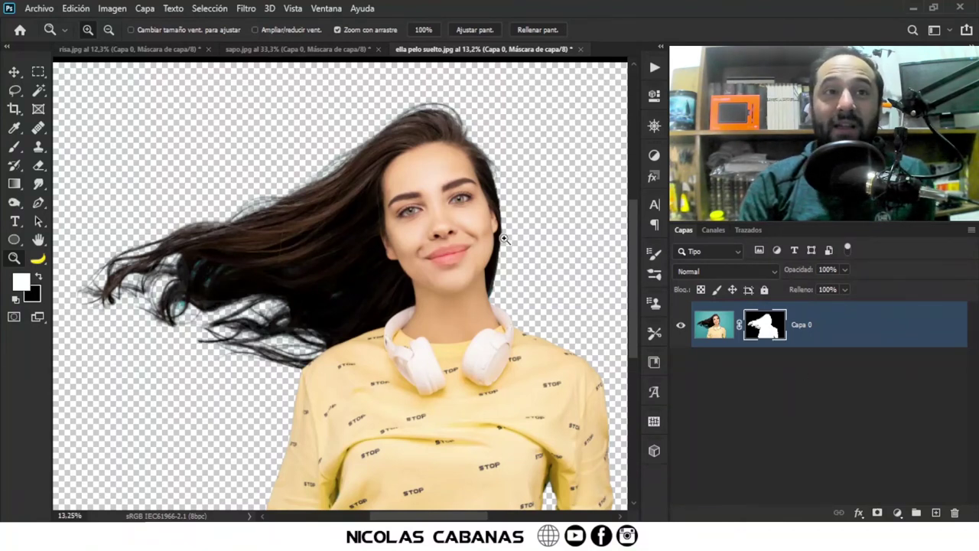
scroll(385, 284, down, 2)
scroll(367, 268, down, 2)
scroll(356, 254, down, 1)
scroll(356, 254, up, 5)
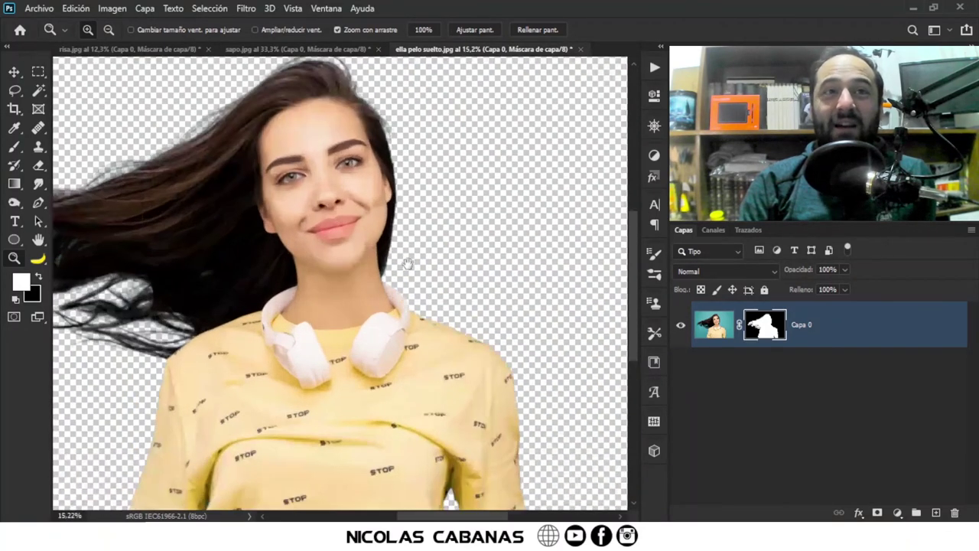
scroll(459, 264, down, 5)
scroll(466, 264, up, 1)
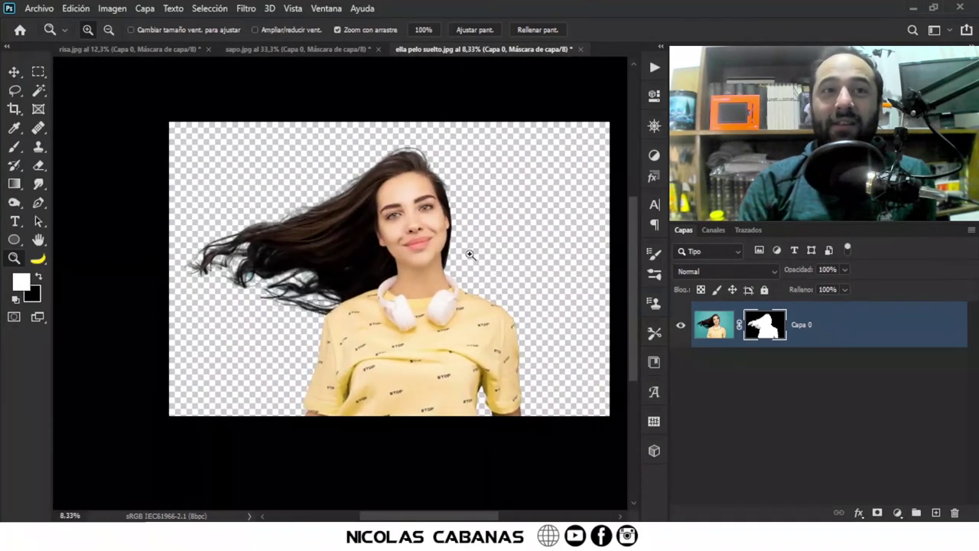
scroll(447, 267, up, 1)
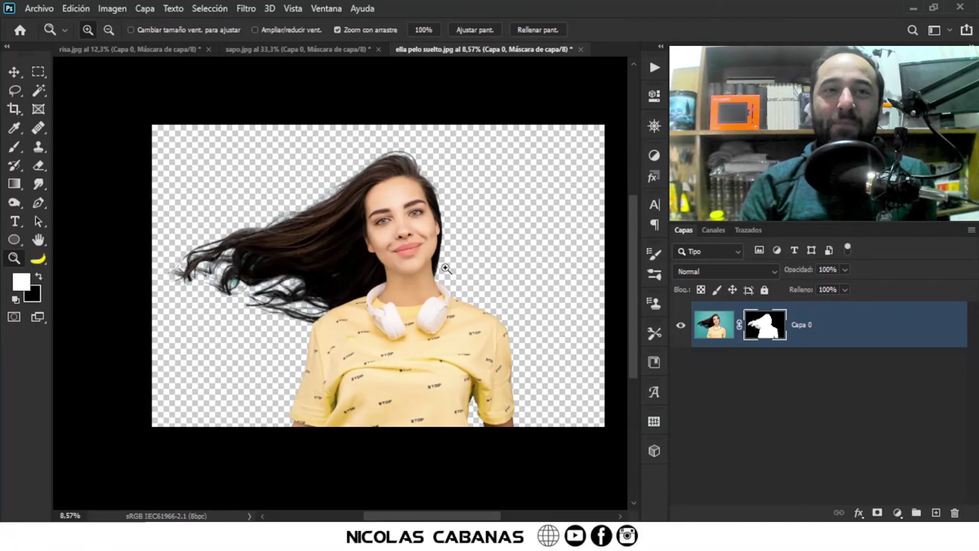